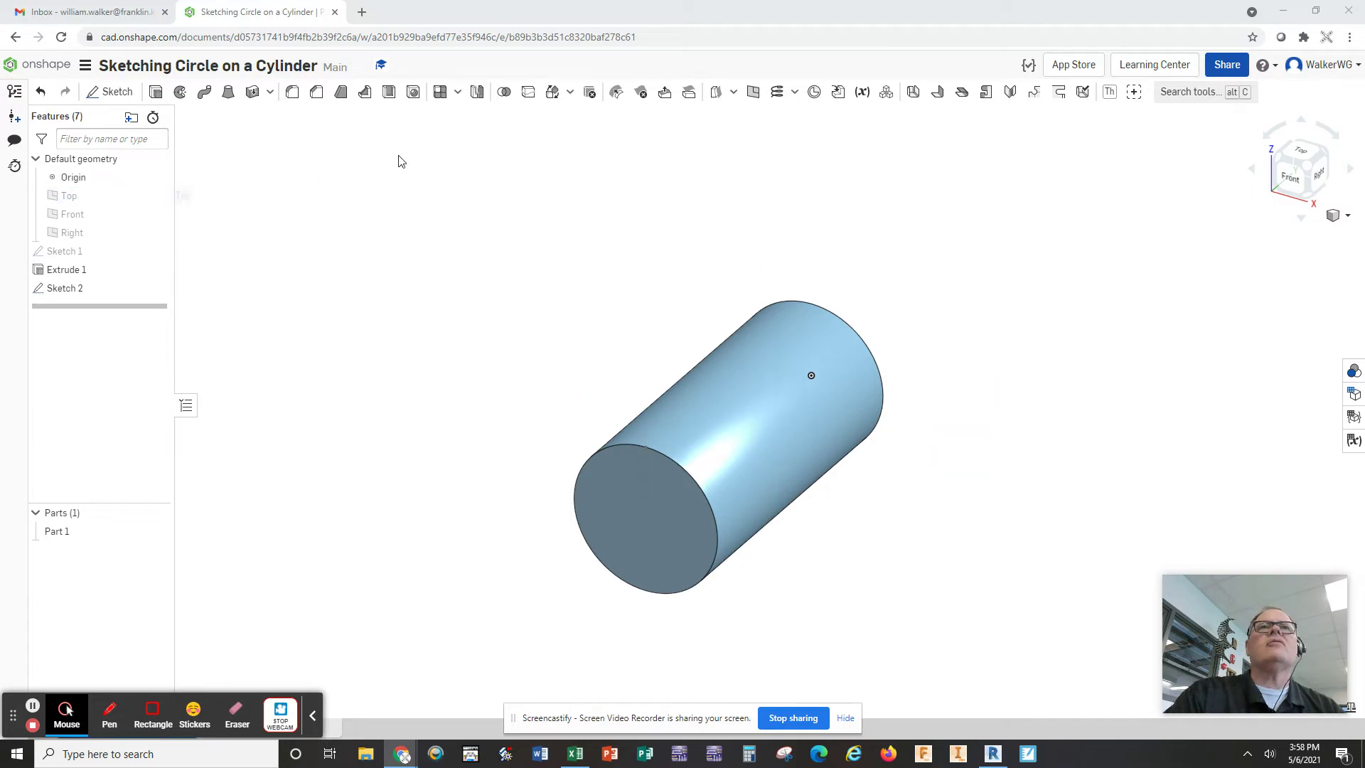
# Start a new construction plane with the Plane tool.
pyautogui.click(755, 97)
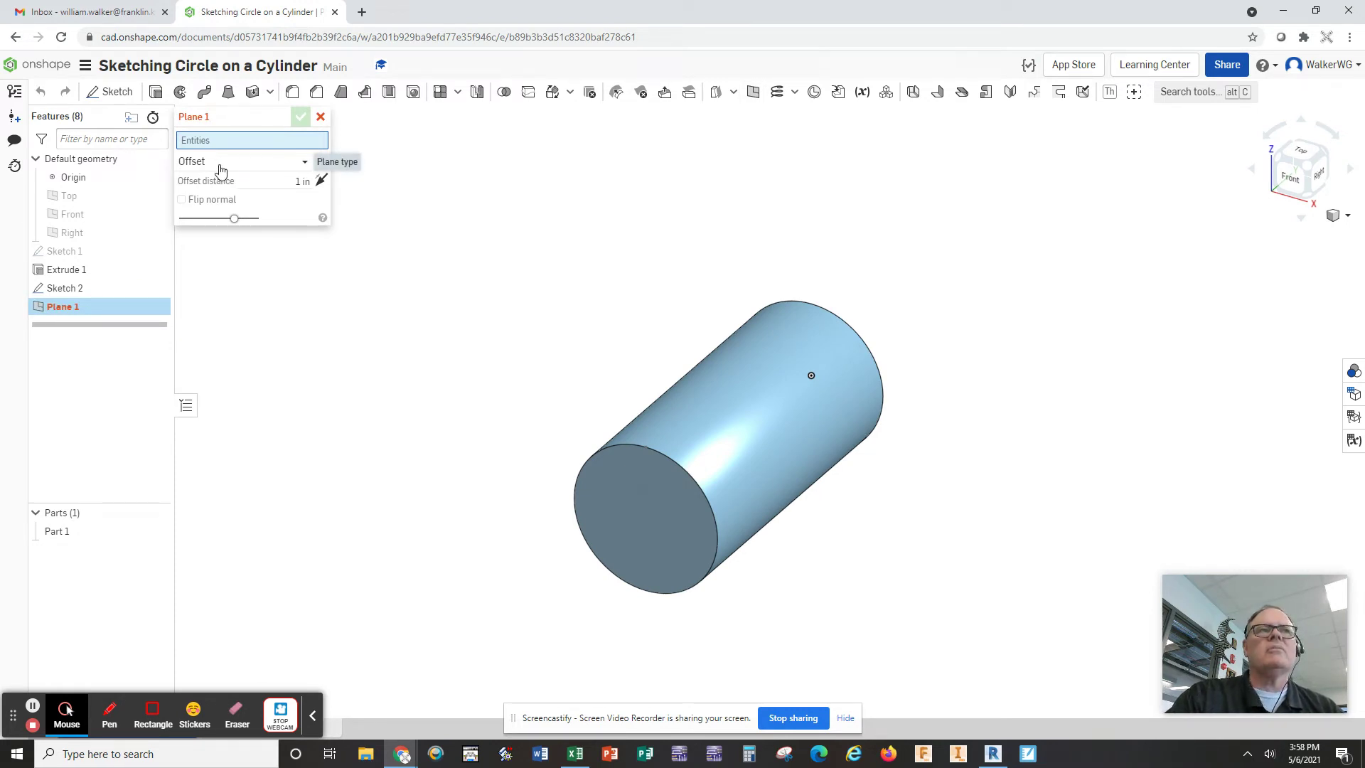
# Create Plane 1 offset 1.5 in from the Top plane, checking it from the Front view.
pyautogui.click(71, 199)
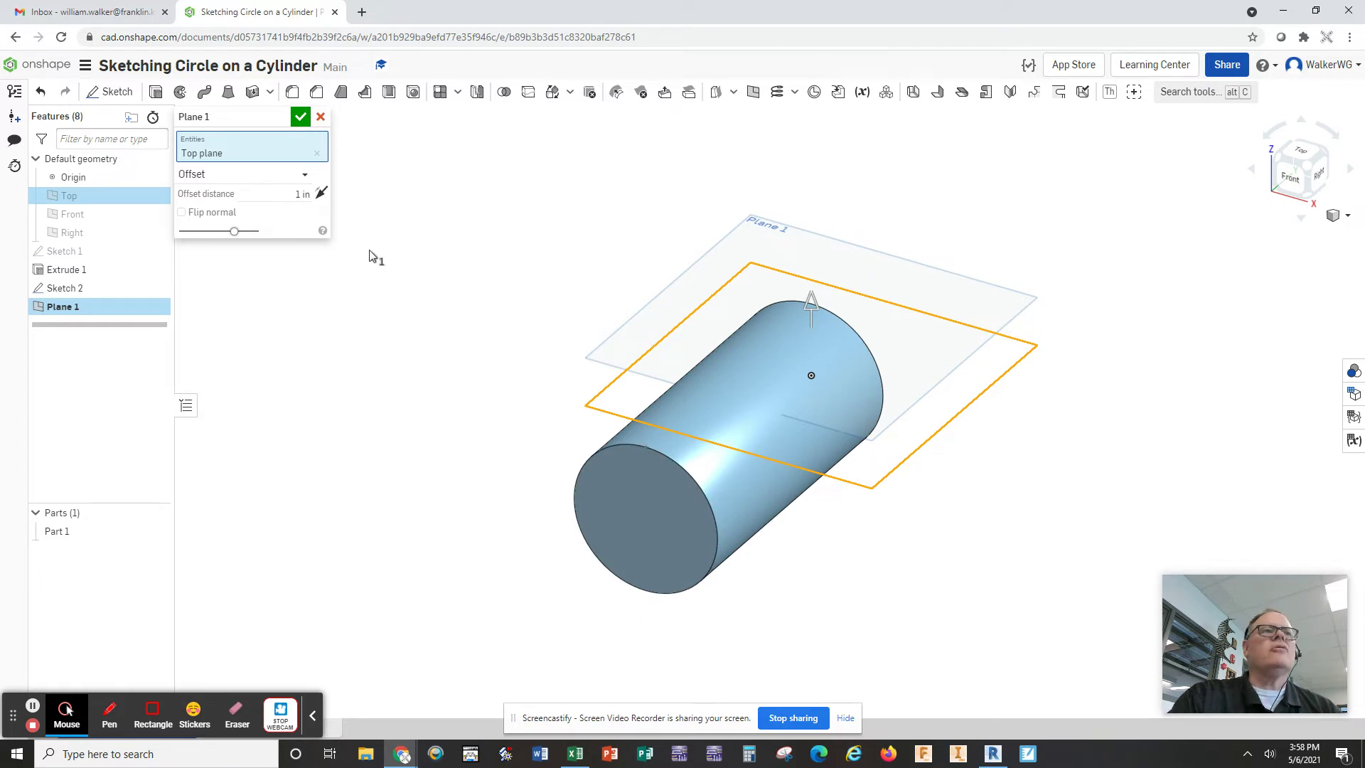
pyautogui.click(305, 195)
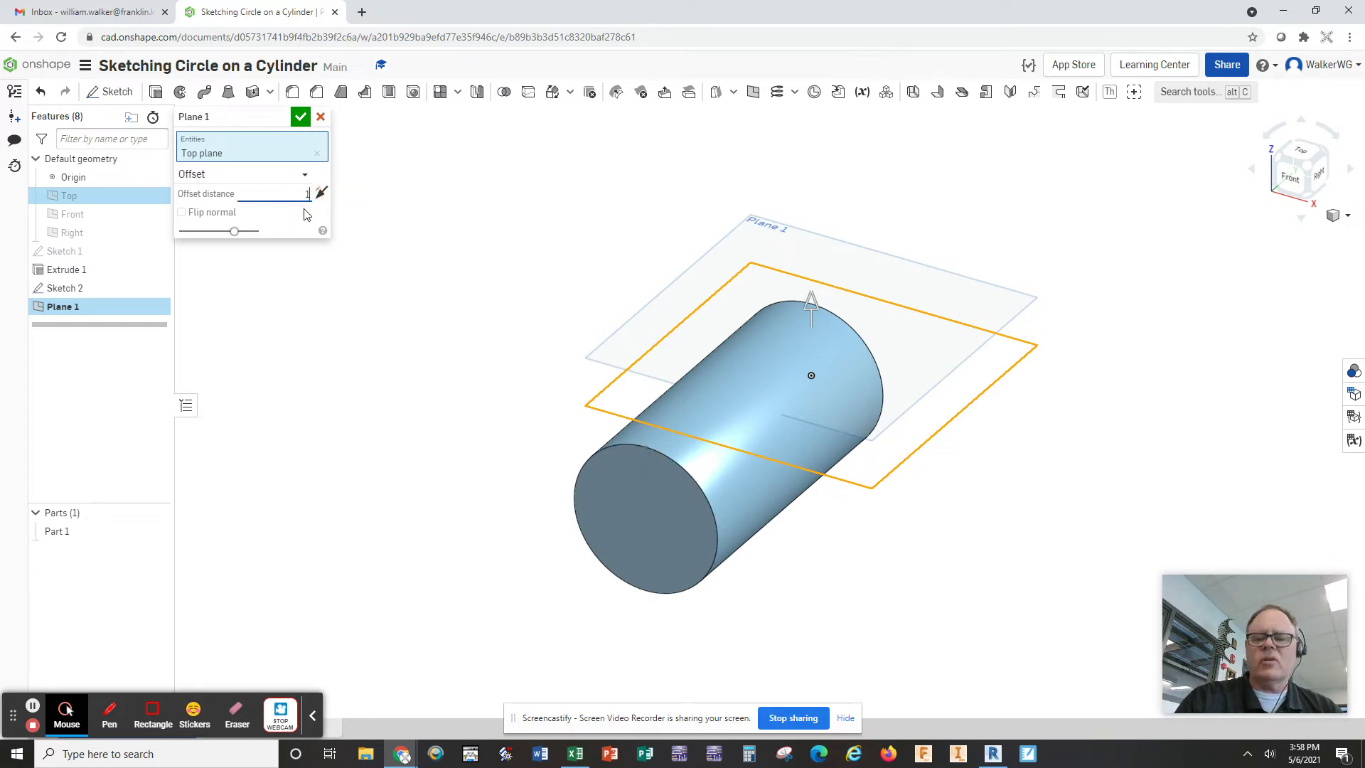
pyautogui.write('.5')
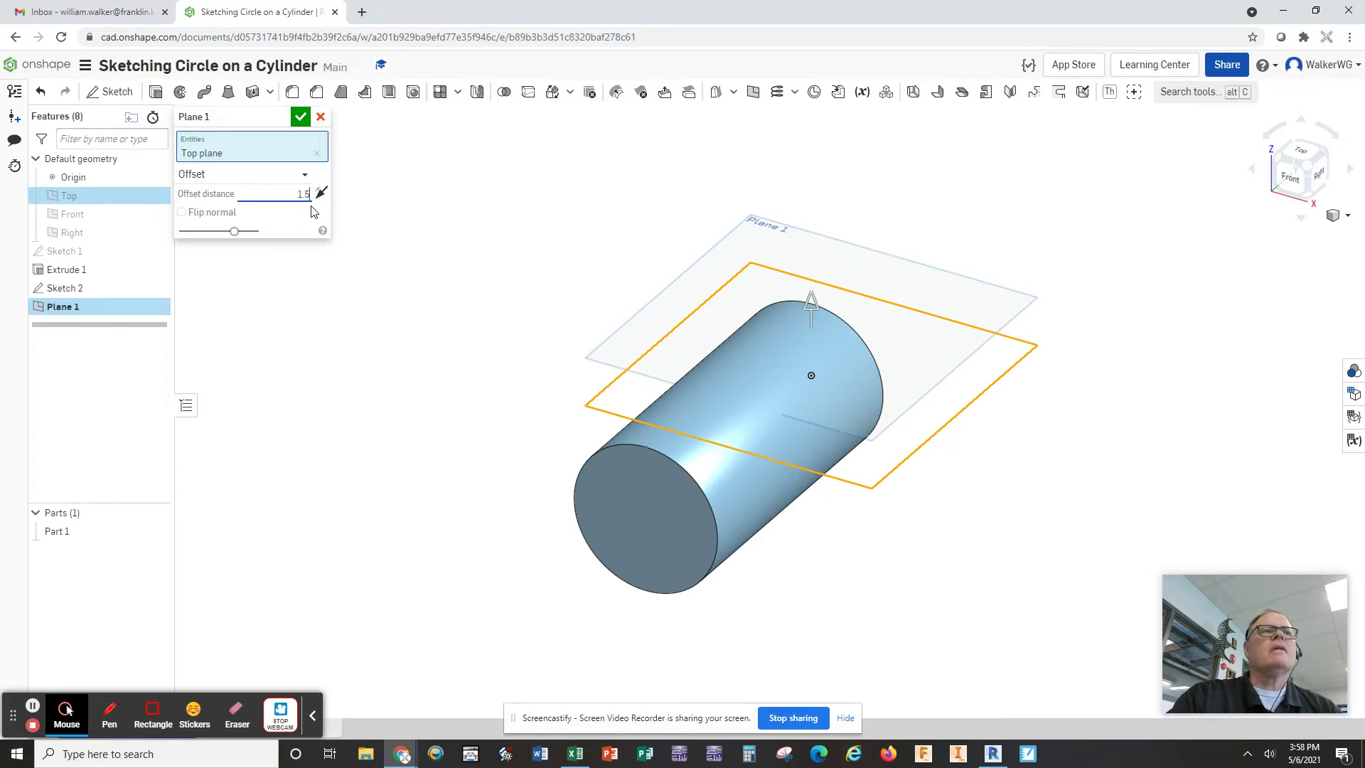
pyautogui.press('Return')
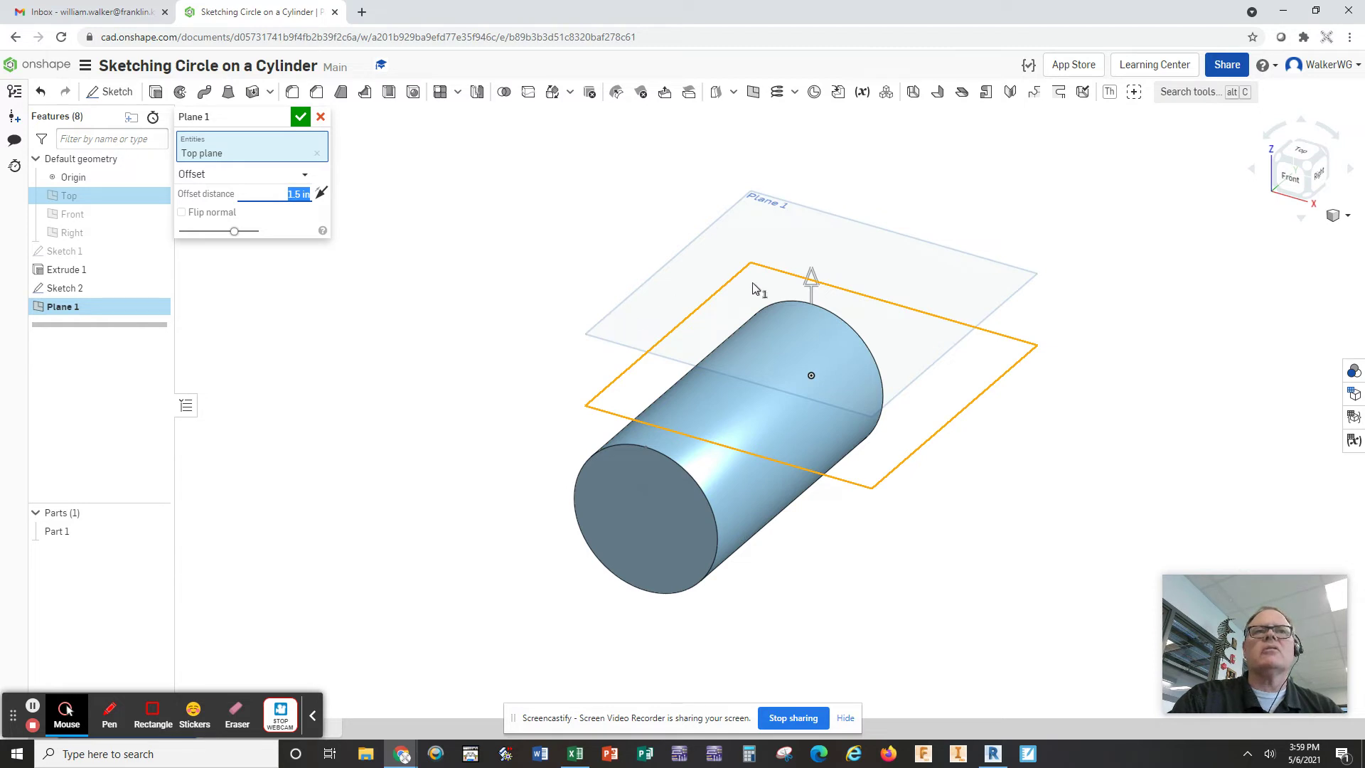
pyautogui.click(1290, 178)
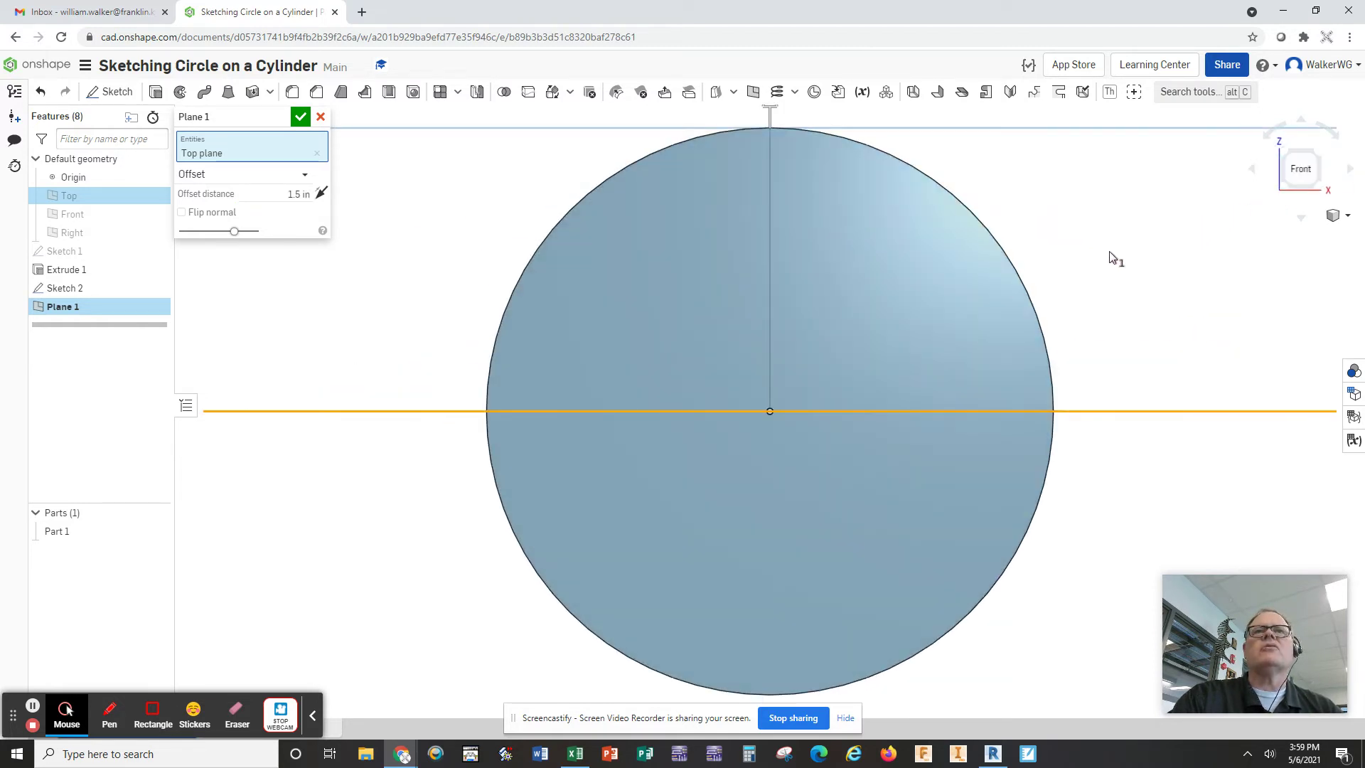
pyautogui.scroll(-2, 1109, 259)
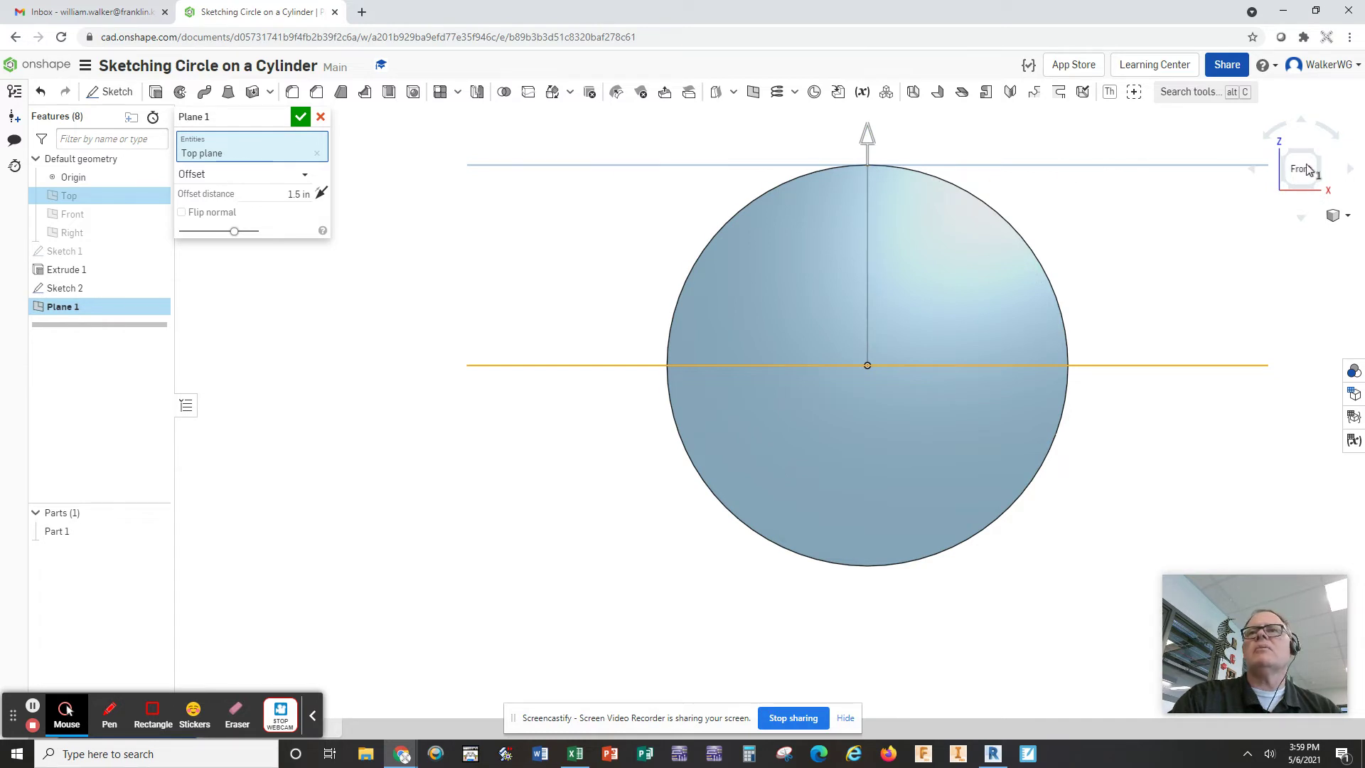
pyautogui.click(300, 117)
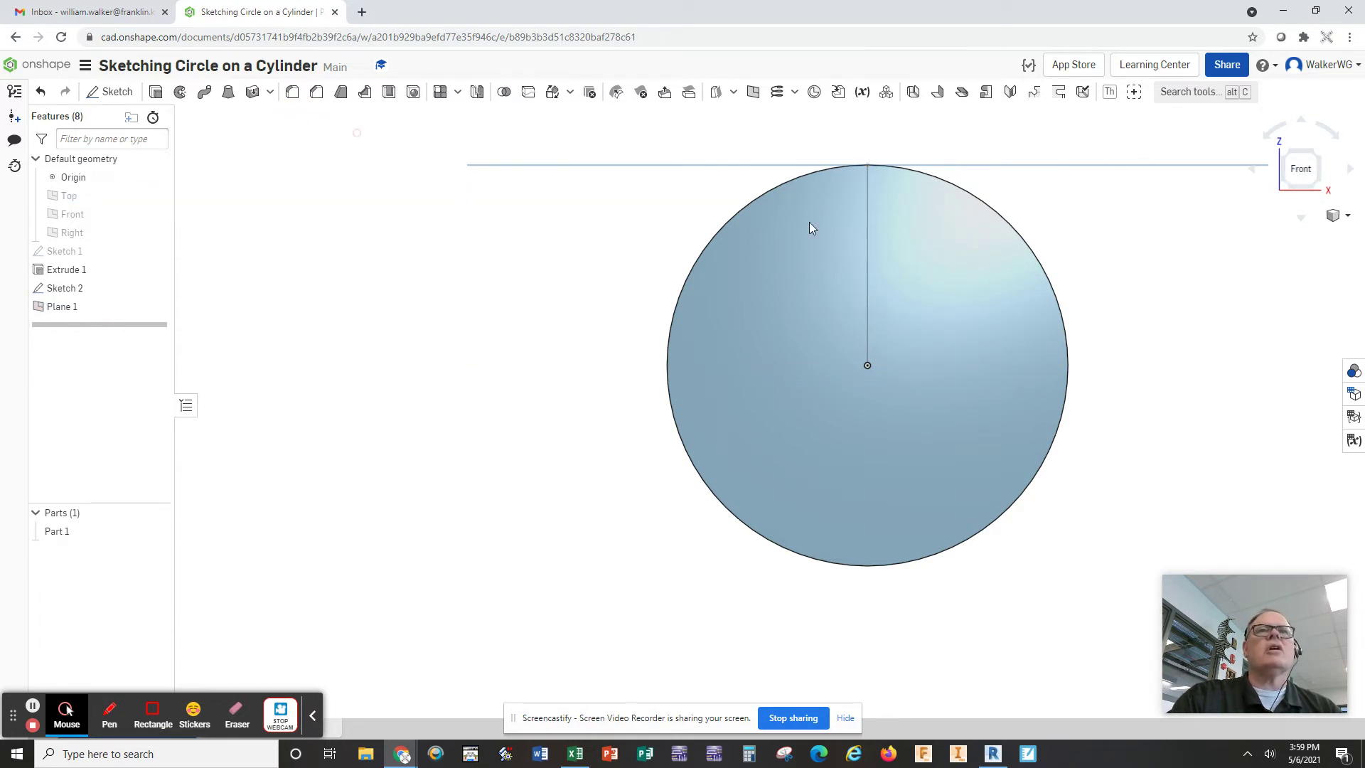
pyautogui.click(1334, 216)
# Begin a new sketch on Plane 1, viewed normal to the plane.
pyautogui.click(1287, 234)
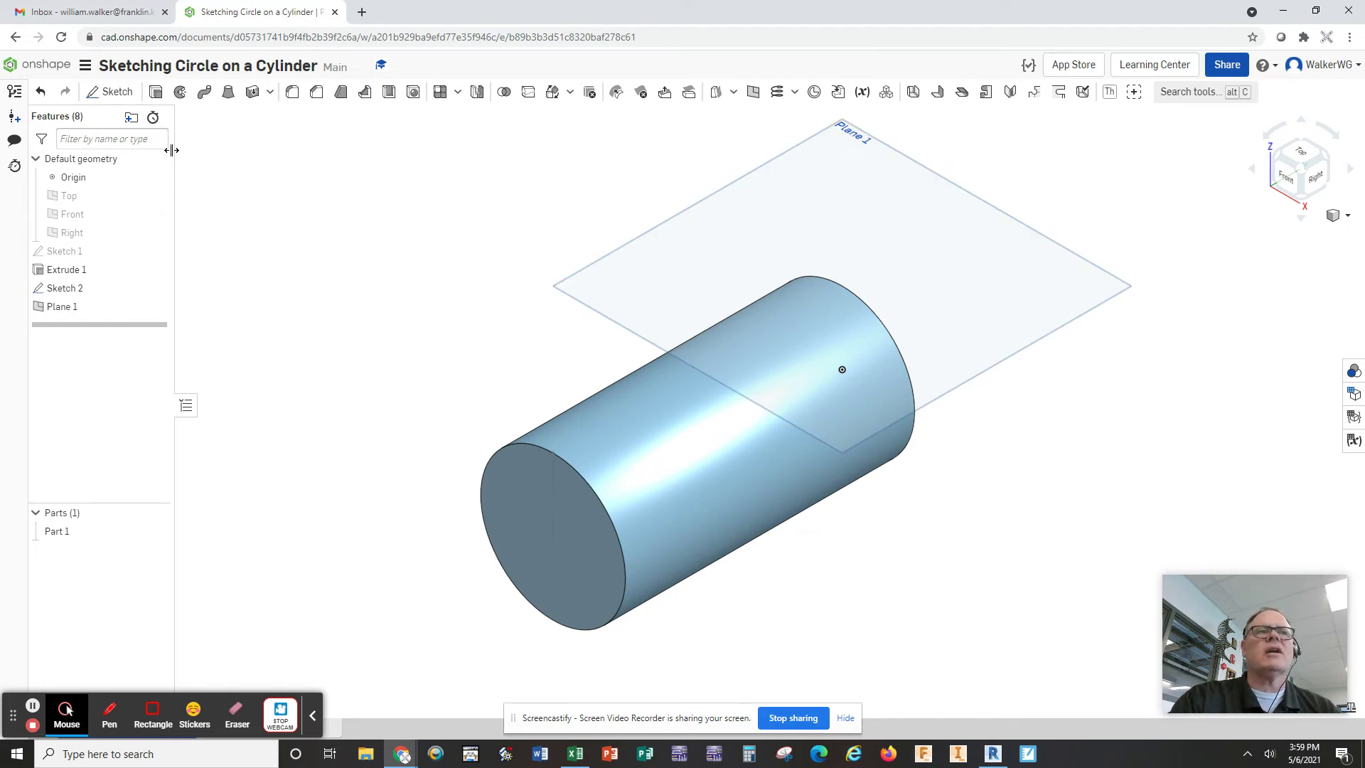
pyautogui.click(112, 94)
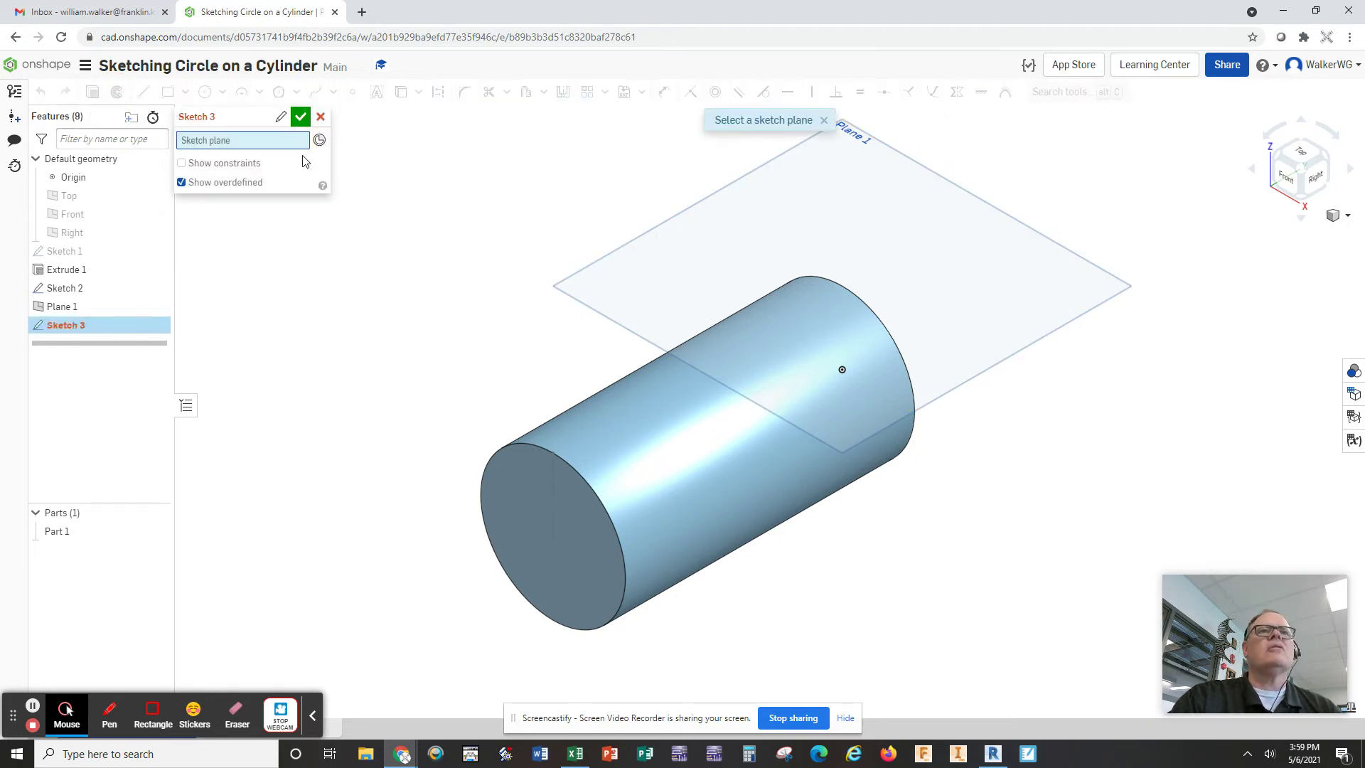
pyautogui.click(684, 222)
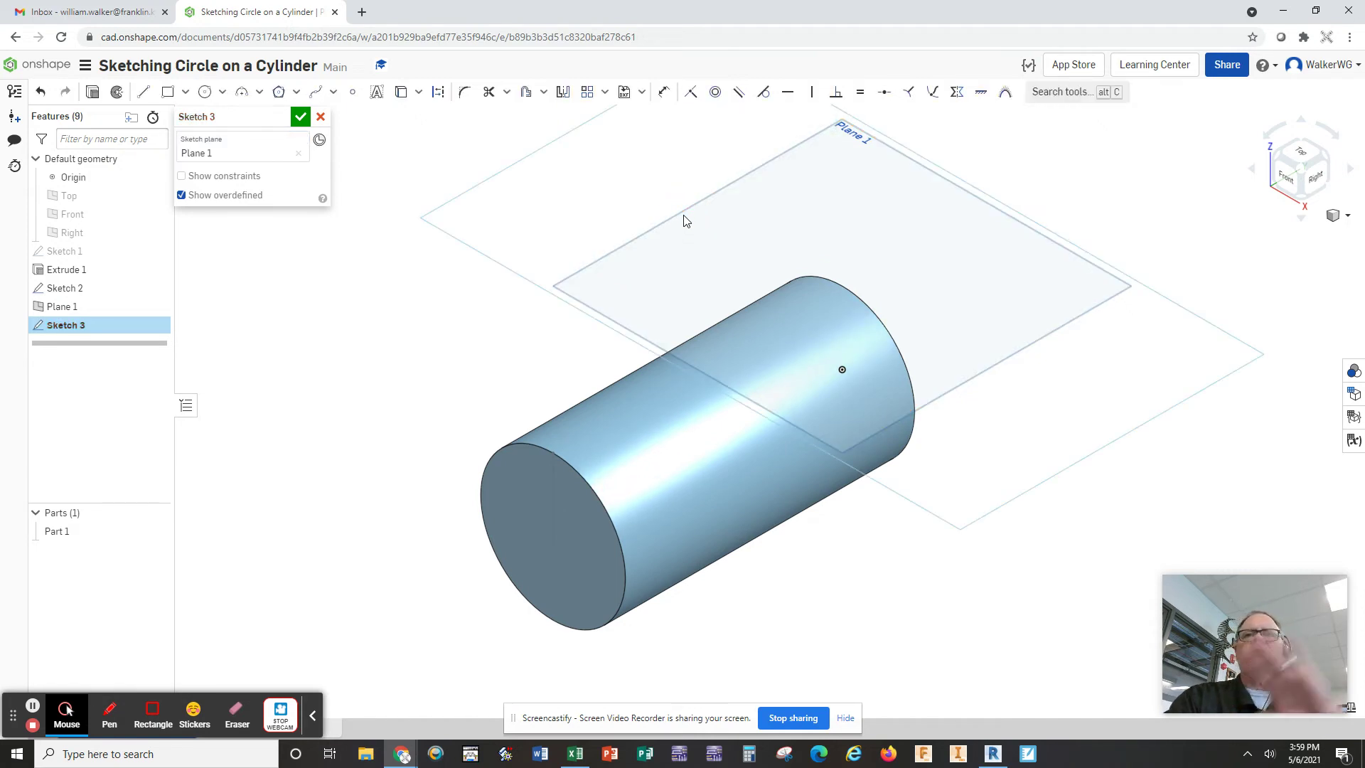
pyautogui.press('n')
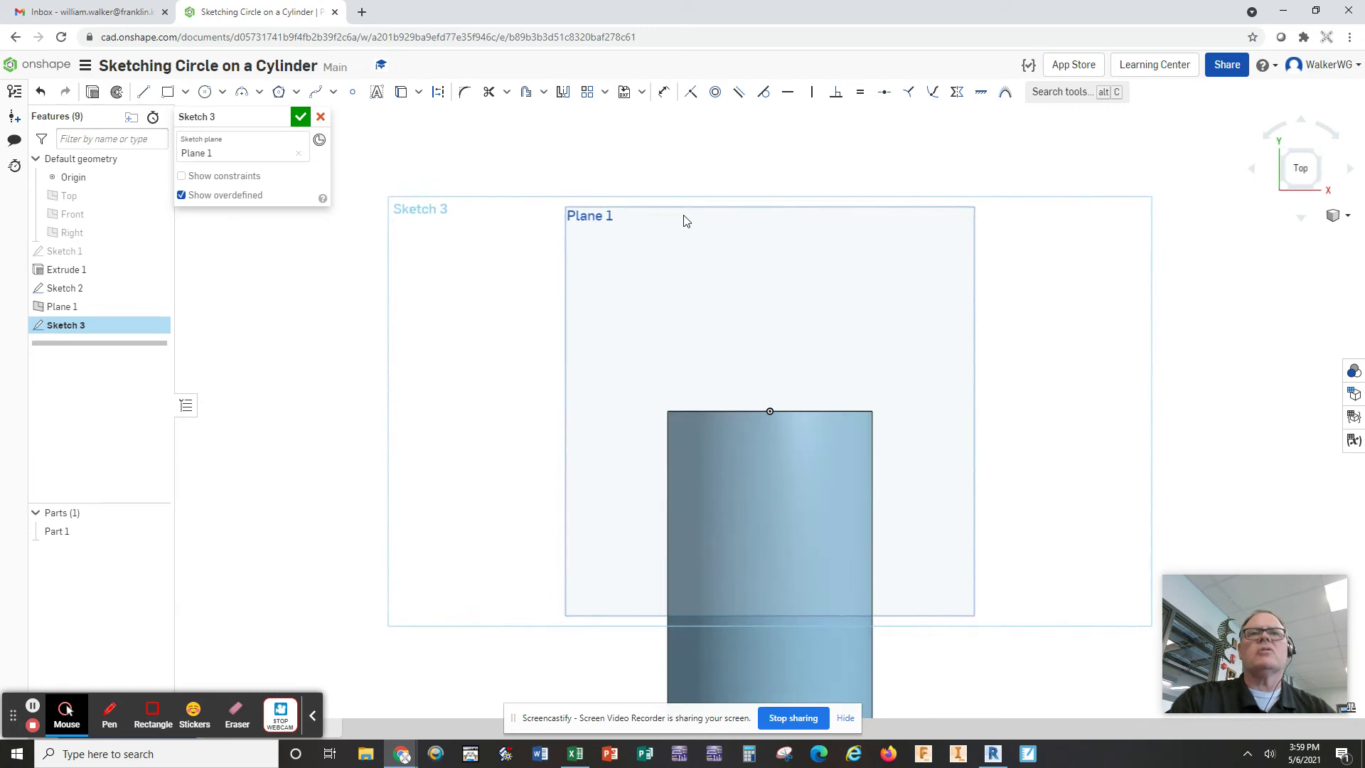
# Draw a 0.5 in diameter circle centred on the cylinder's centreline and finish the sketch.
pyautogui.click(206, 95)
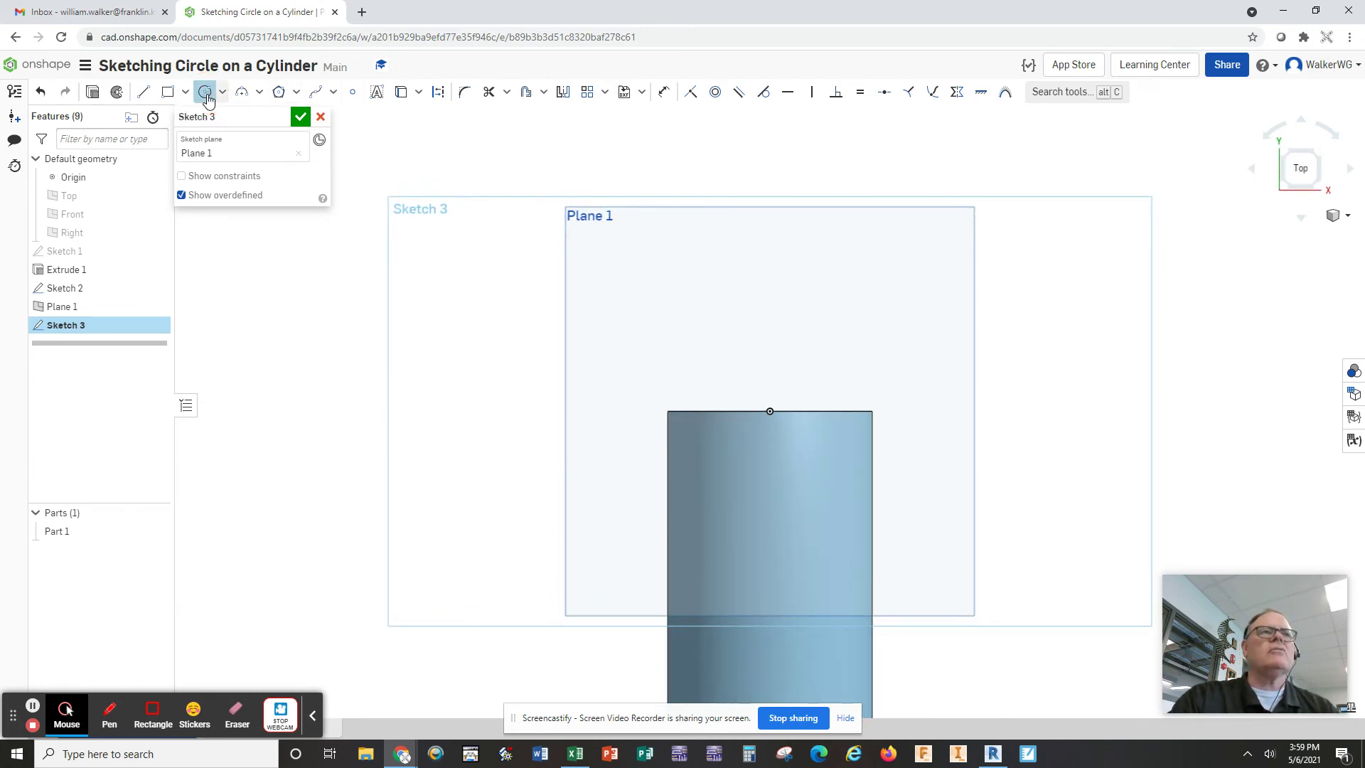
pyautogui.click(770, 496)
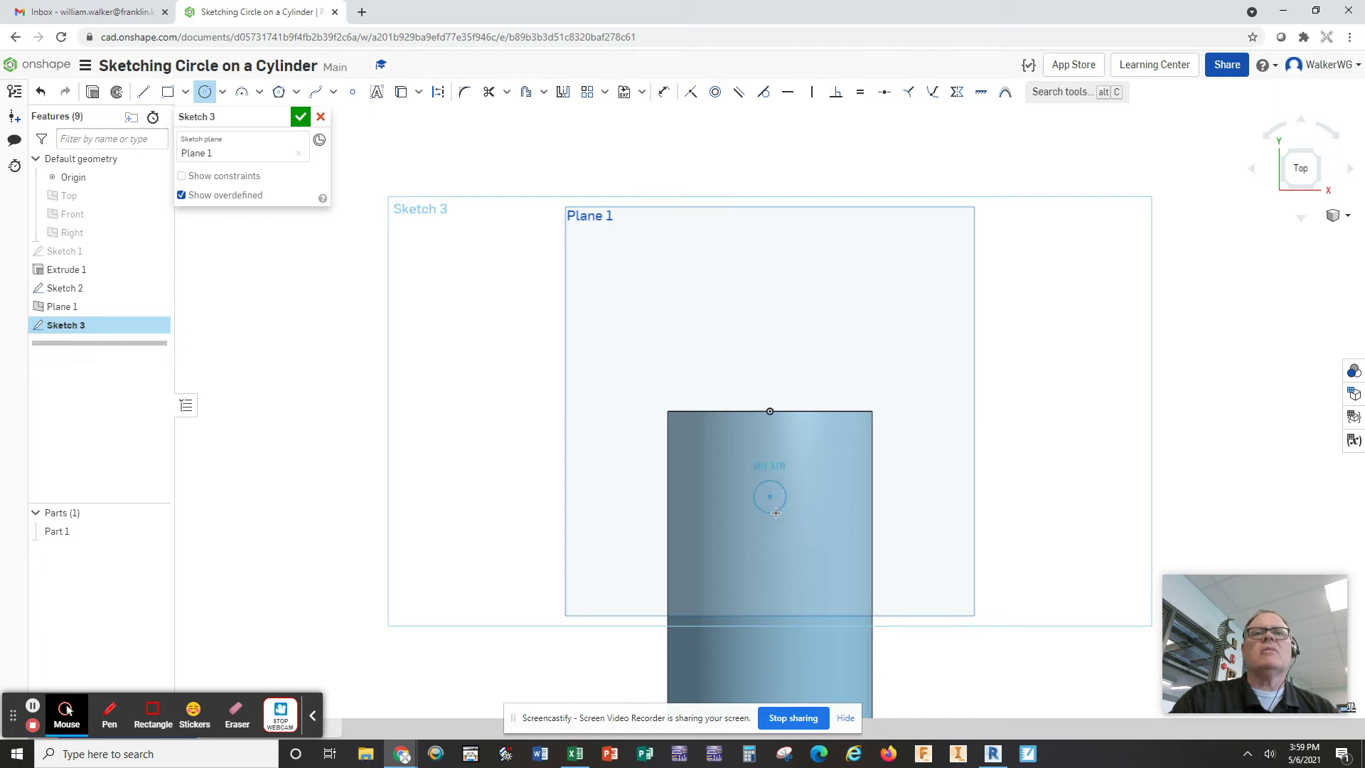
pyautogui.click(777, 513)
pyautogui.write('.5')
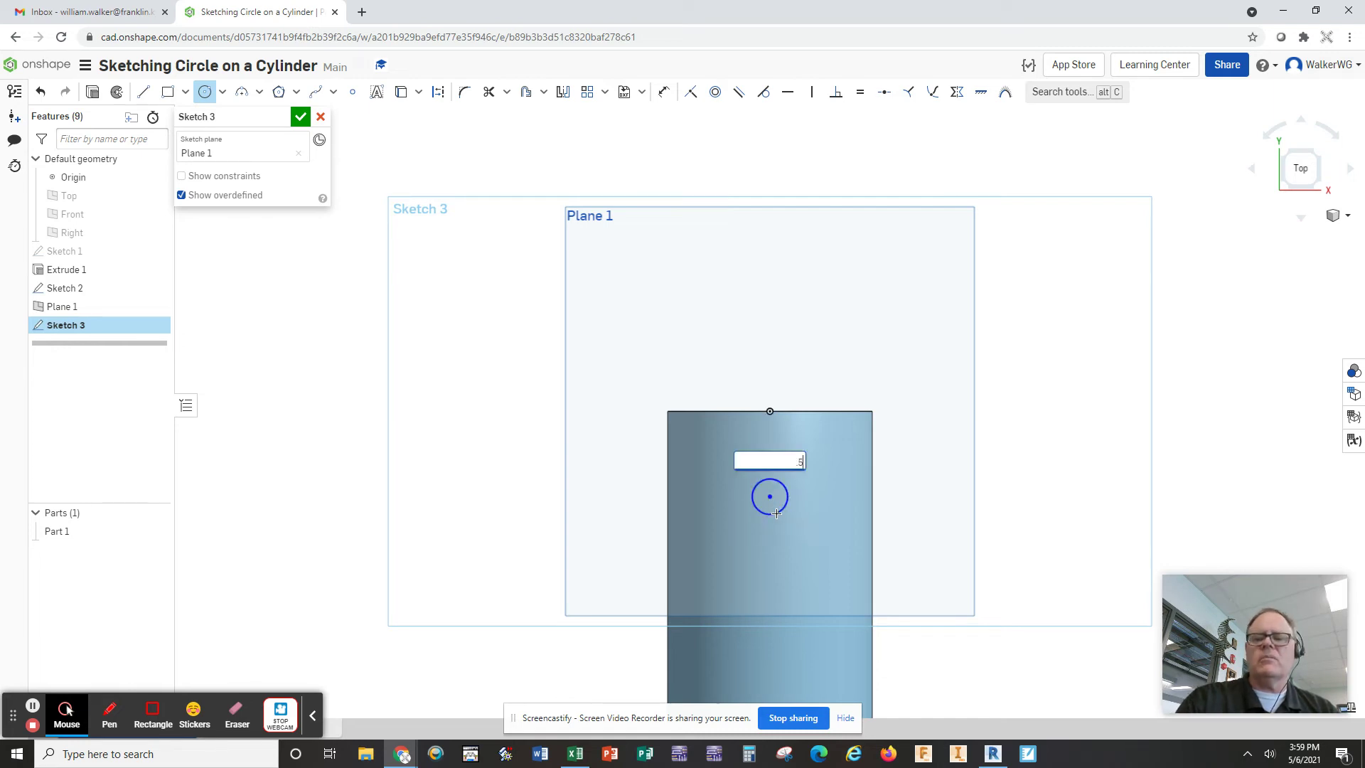
pyautogui.press('Return')
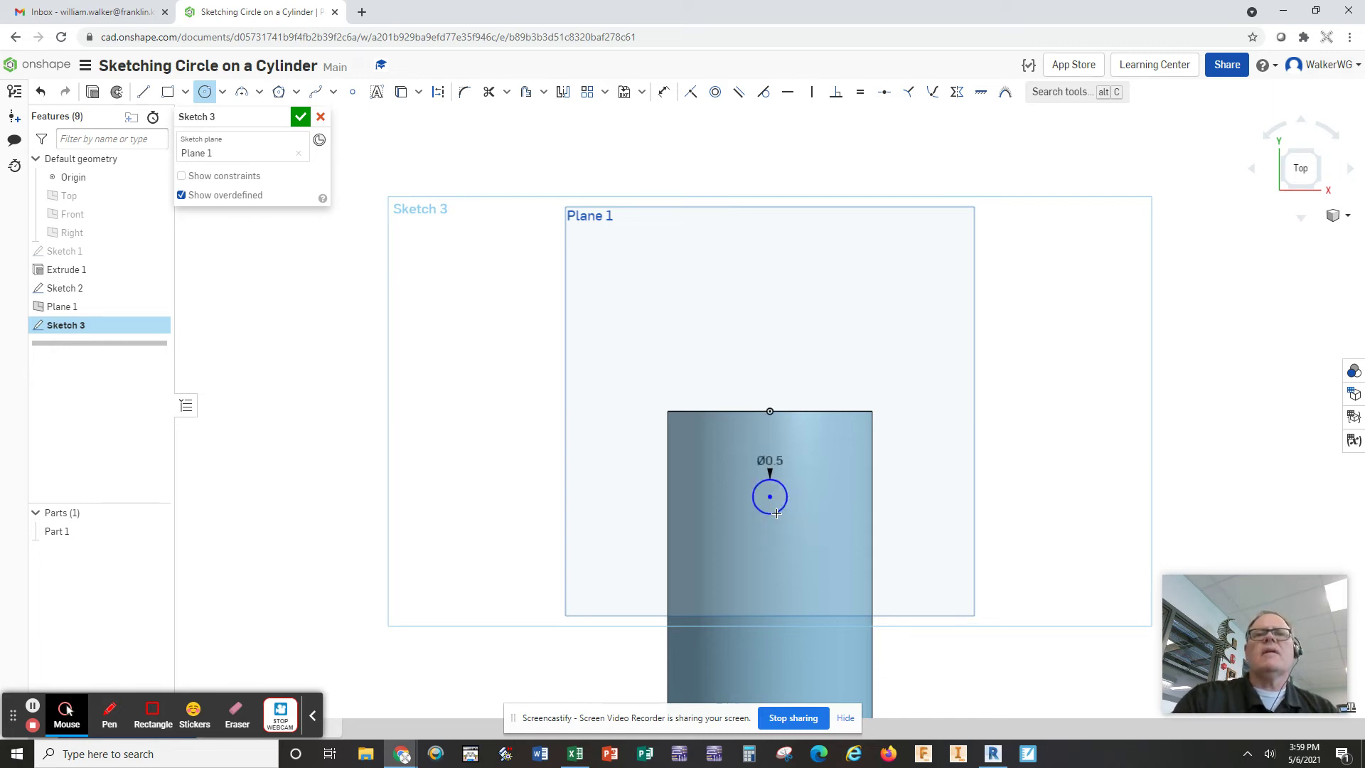
pyautogui.click(300, 117)
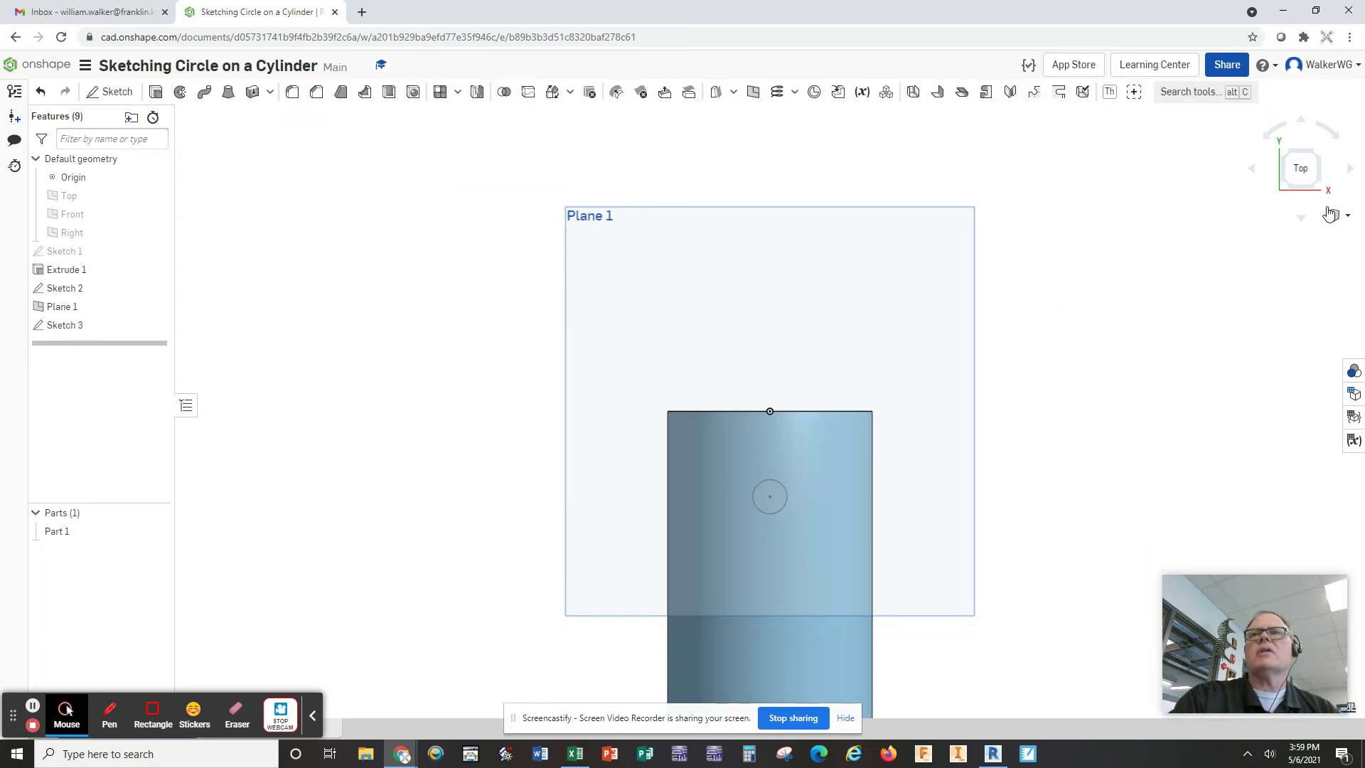
pyautogui.click(1335, 215)
pyautogui.click(1280, 234)
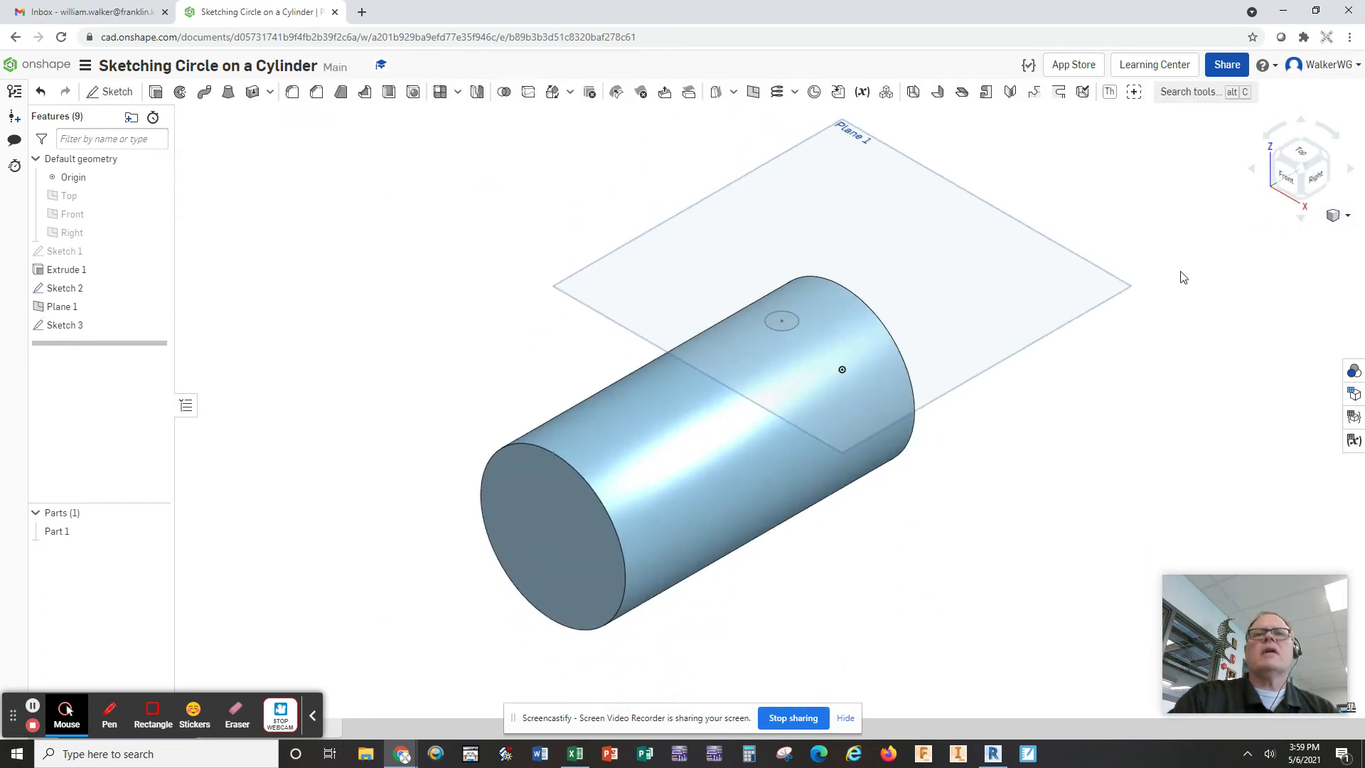
# Extrude-remove the Sketch 3 circle 0.25 in deep into the cylinder.
pyautogui.click(165, 93)
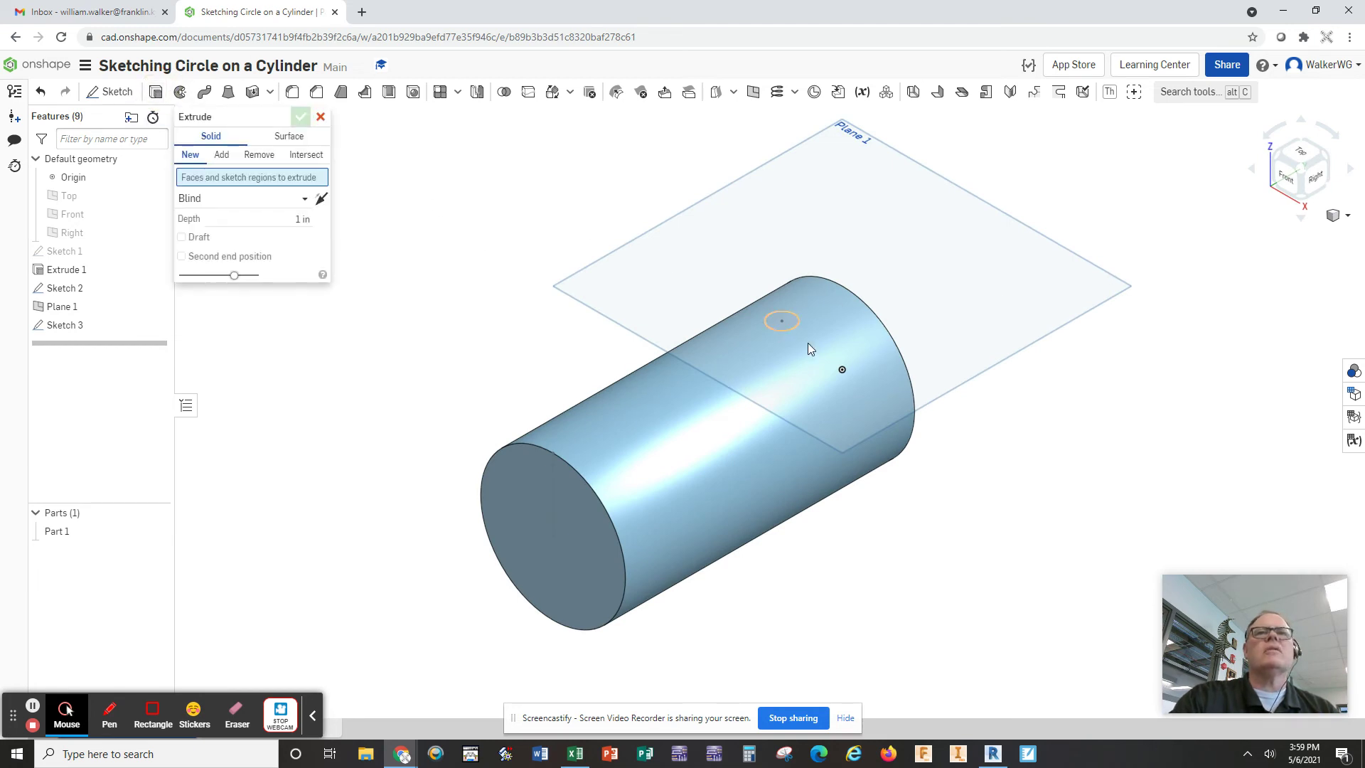
pyautogui.click(785, 321)
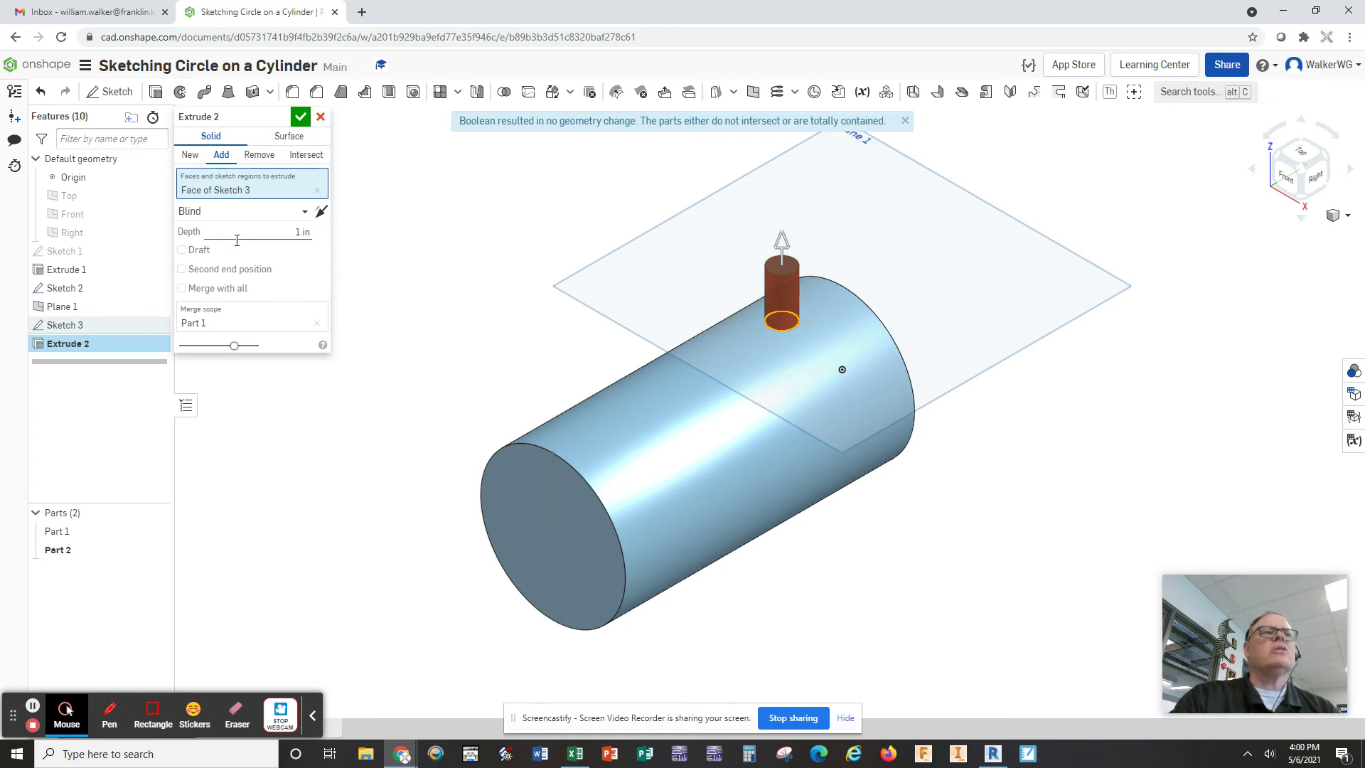
pyautogui.click(258, 155)
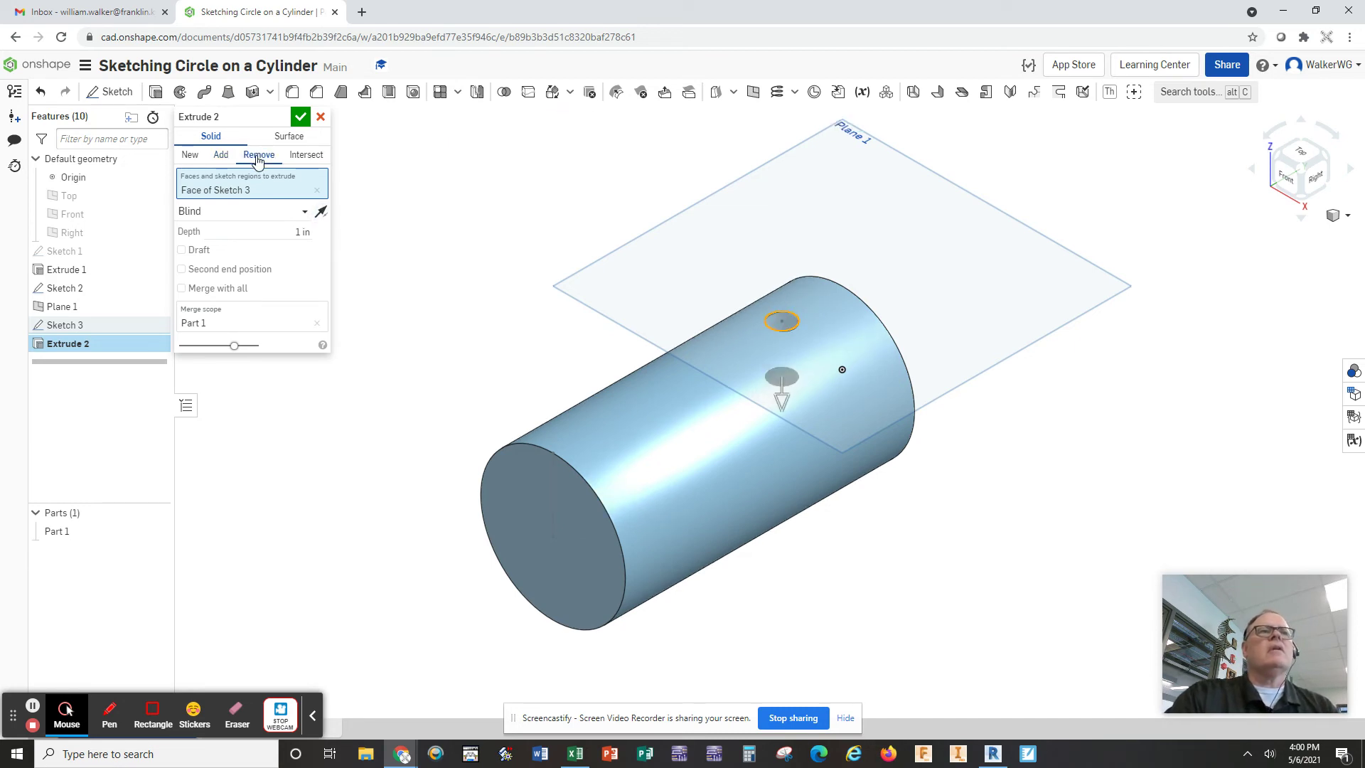
pyautogui.click(296, 231)
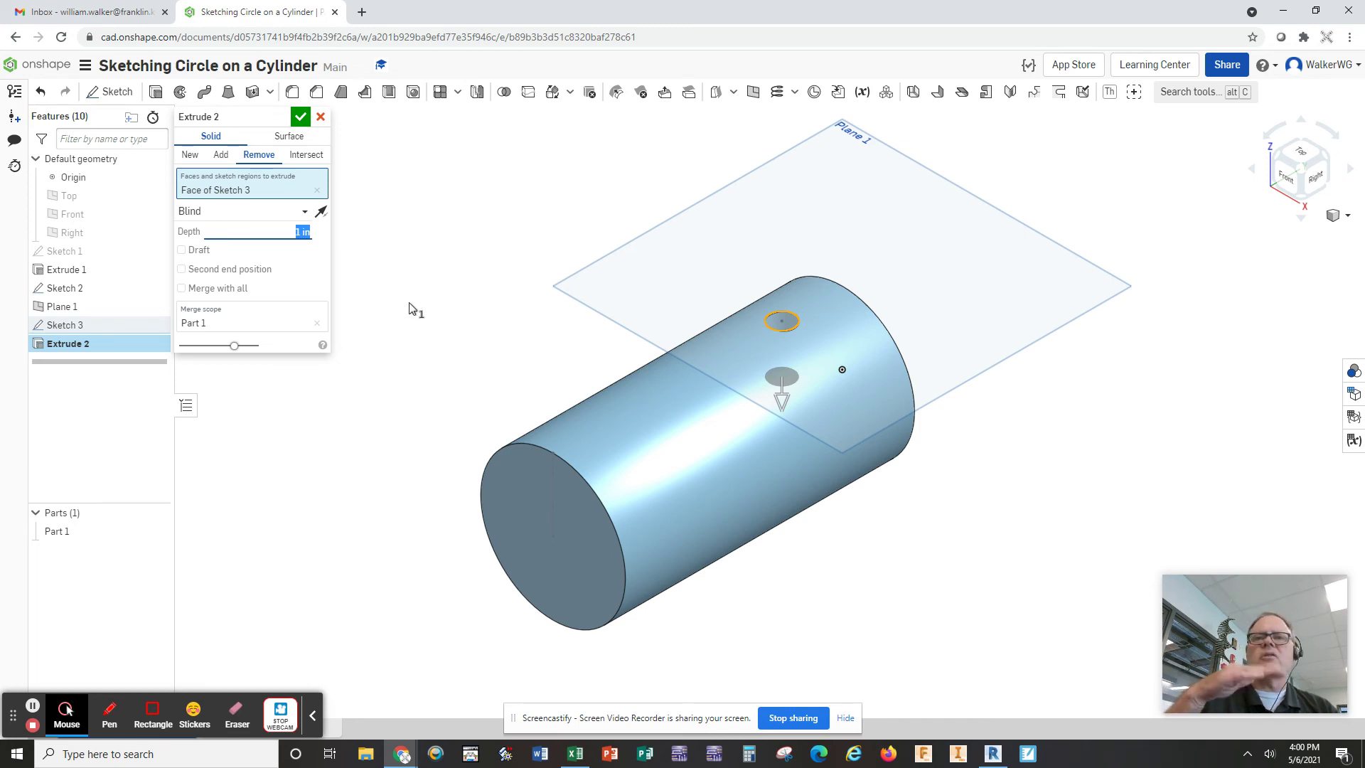
pyautogui.write('.25')
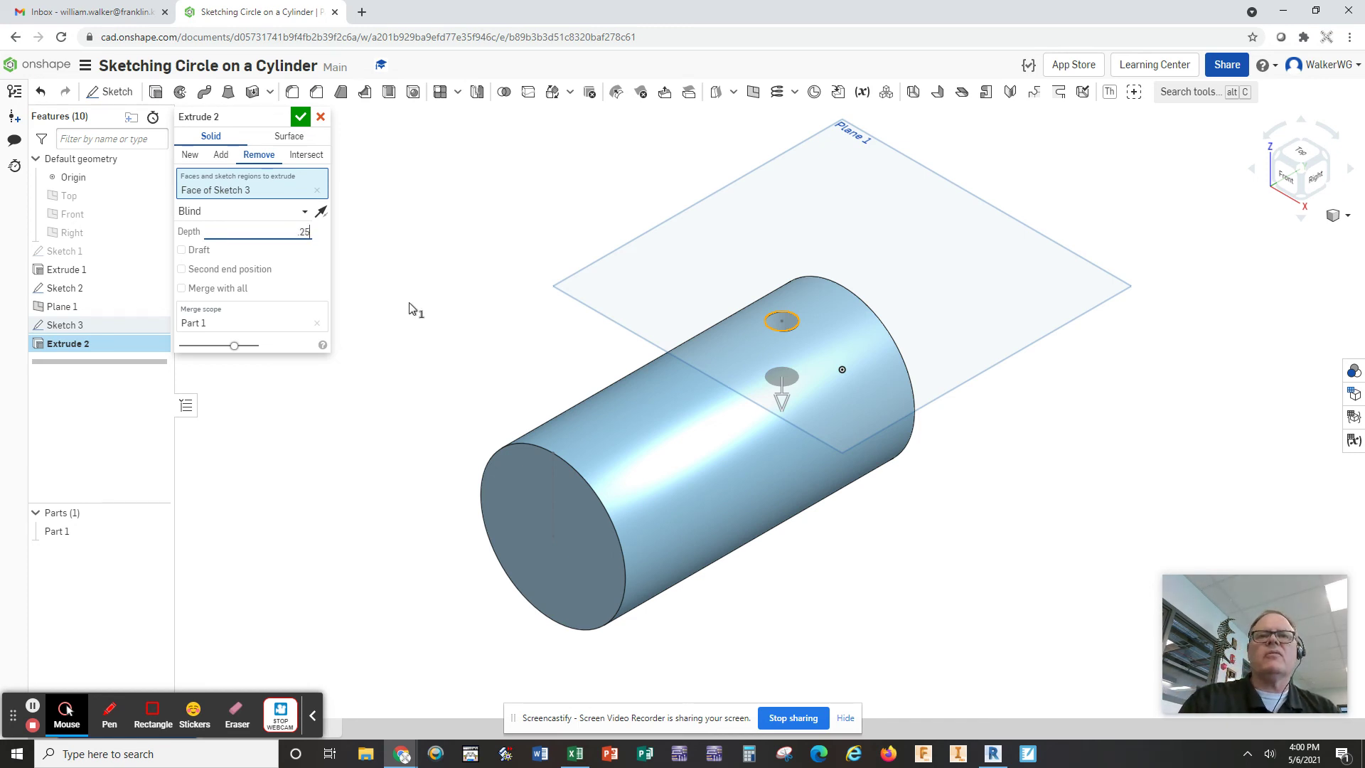
pyautogui.press('Return')
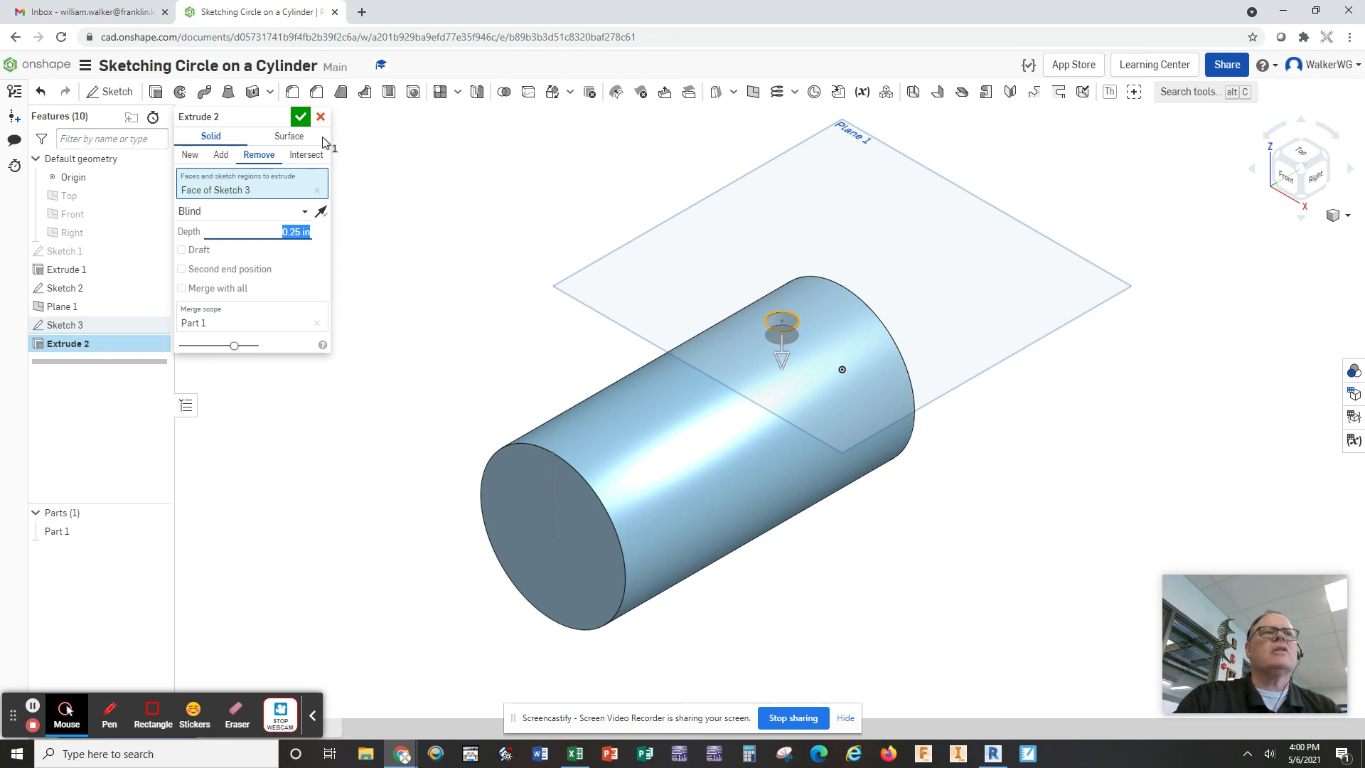
pyautogui.click(301, 118)
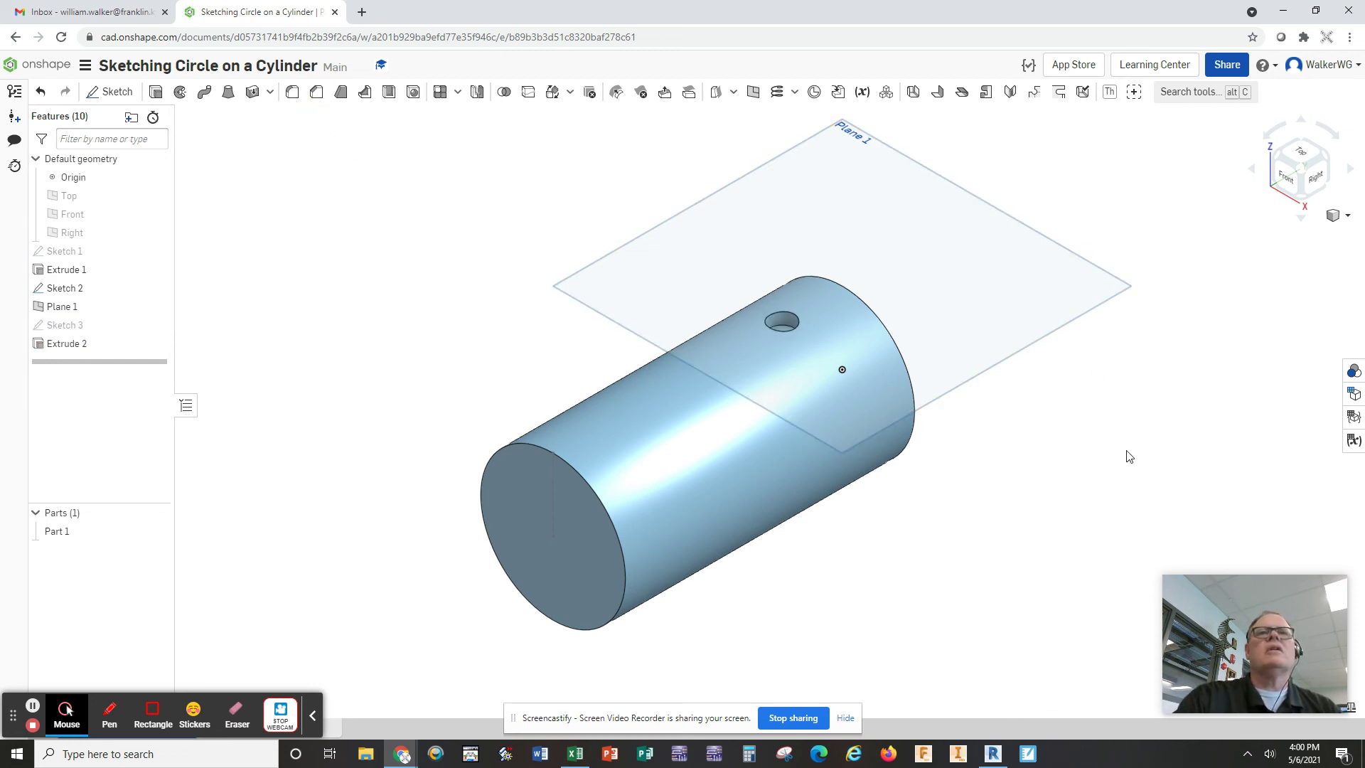
# Hide Plane 1 and orbit around the cylinder to inspect the new hole.
pyautogui.moveTo(1092, 489); pyautogui.dragTo(1134, 497, button='right')
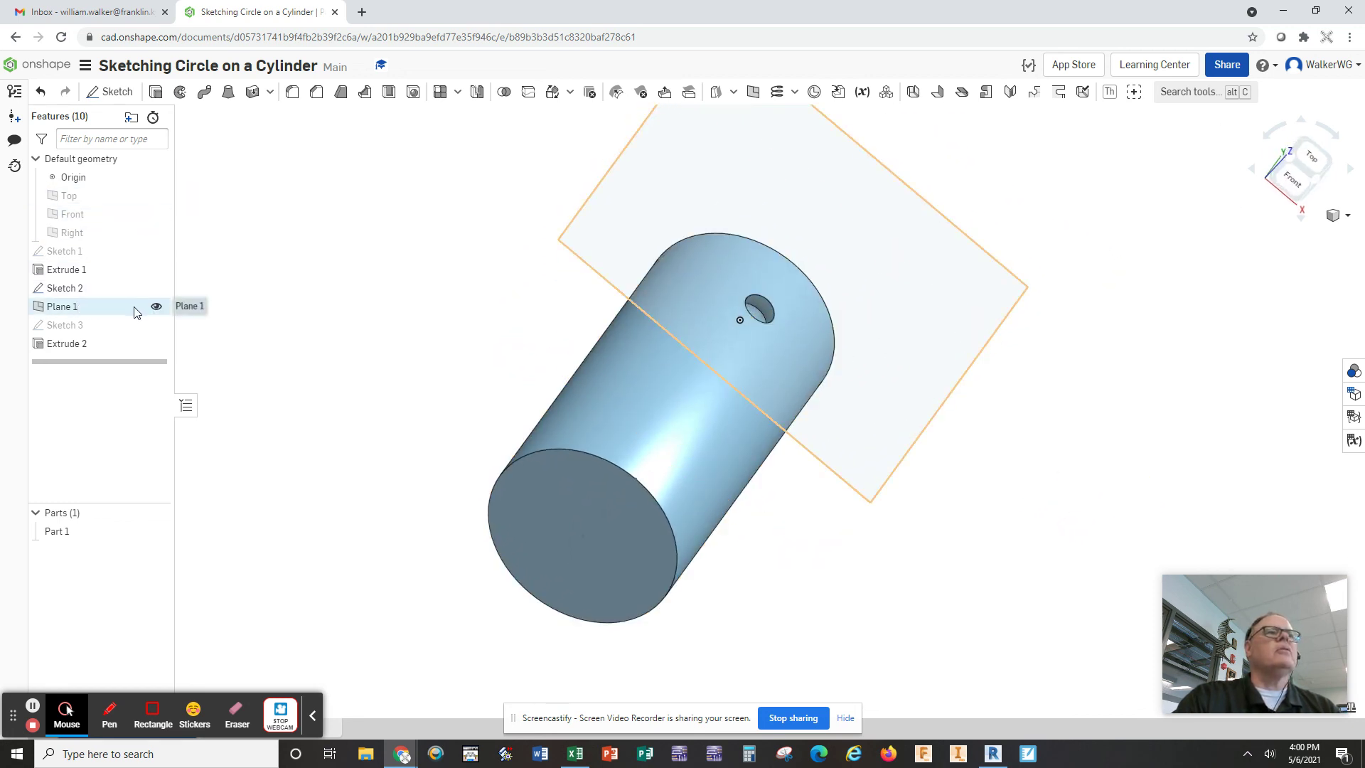
pyautogui.click(156, 310)
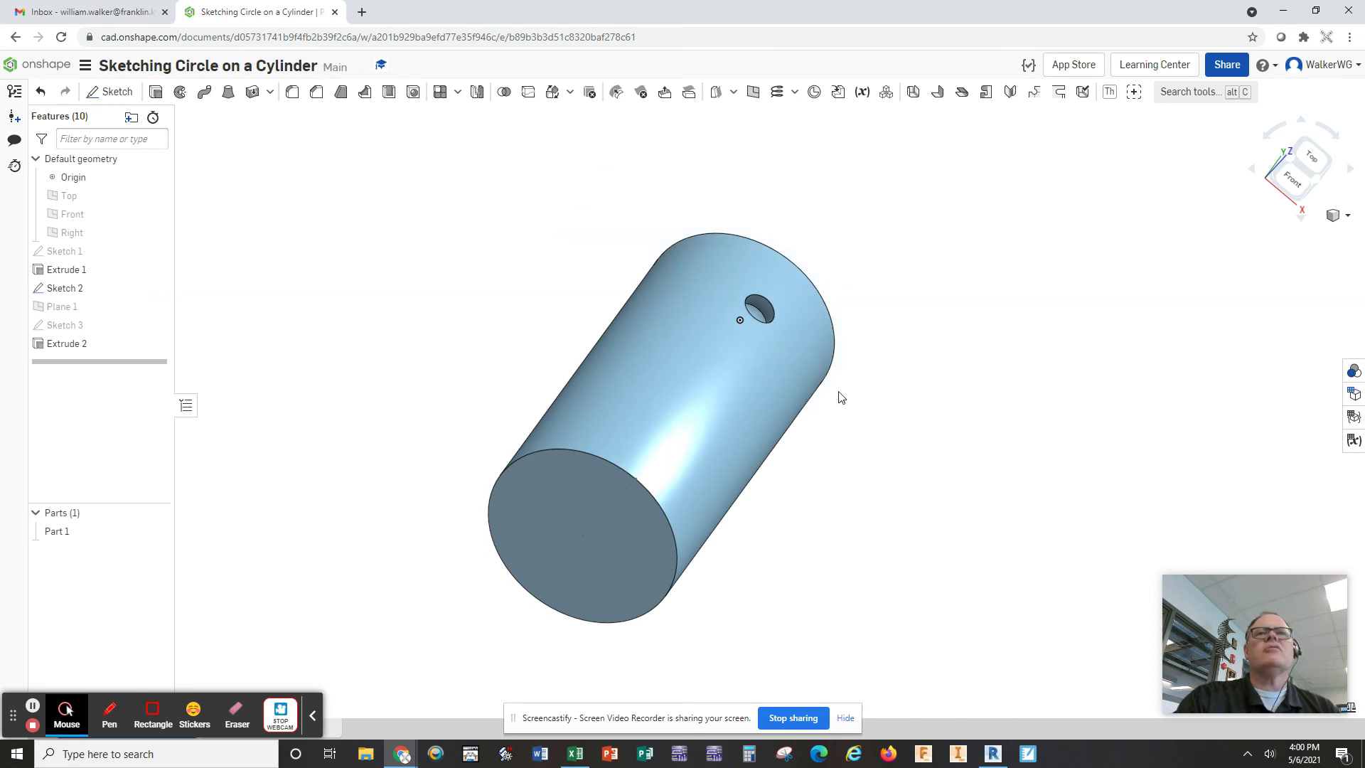
pyautogui.moveTo(1185, 347); pyautogui.dragTo(1038, 377, button='right')
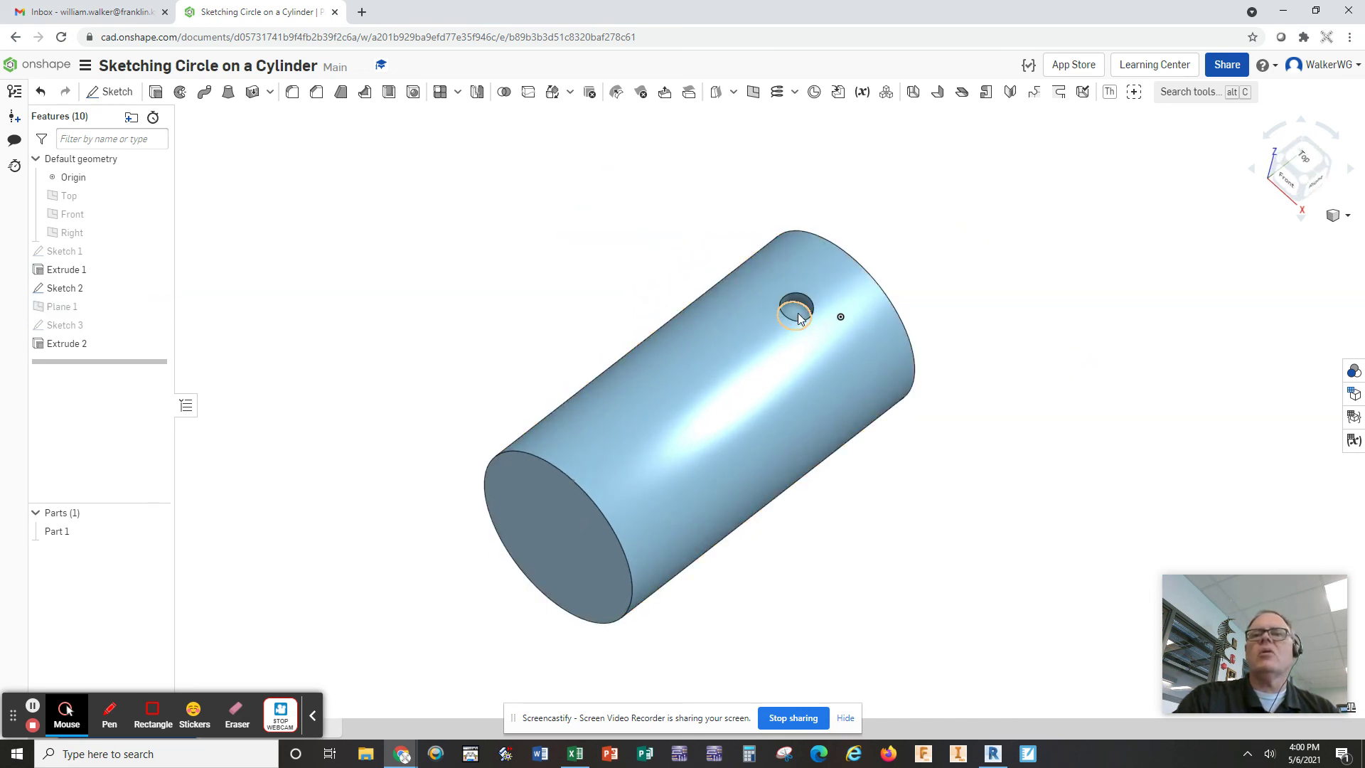